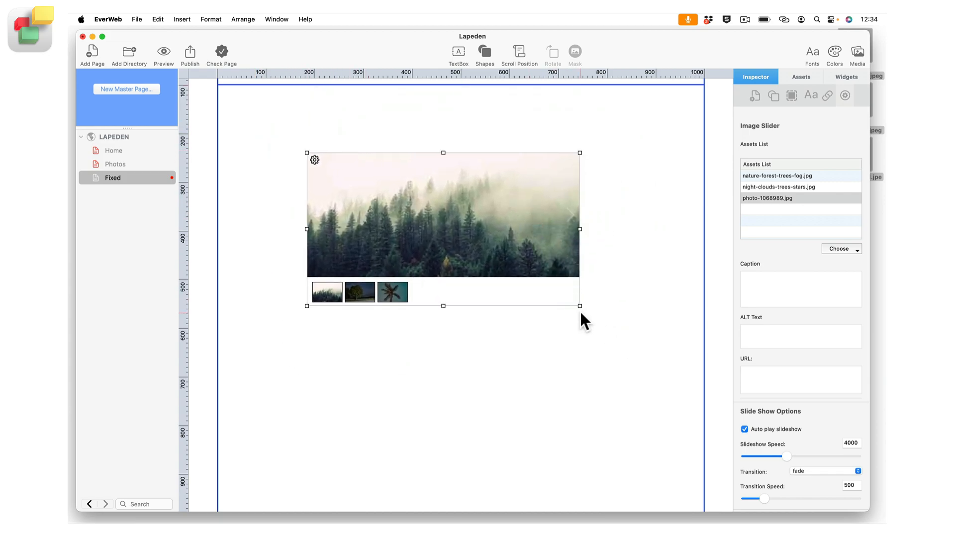
Enlarge the image slider on the Fixed page by pulling out its lower corner.
{"action": "left_click_drag", "start_coordinate": [580, 306], "coordinate": [661, 371]}
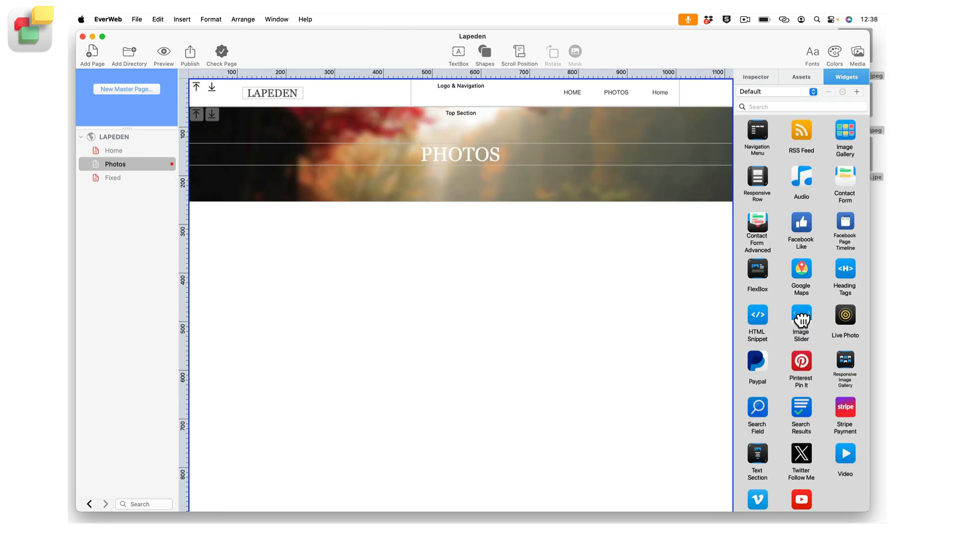
Place an Image Slider widget below the Photos page's Top Section and set its left and right margins to 30.
{"action": "left_click_drag", "start_coordinate": [801, 318], "coordinate": [448, 267]}
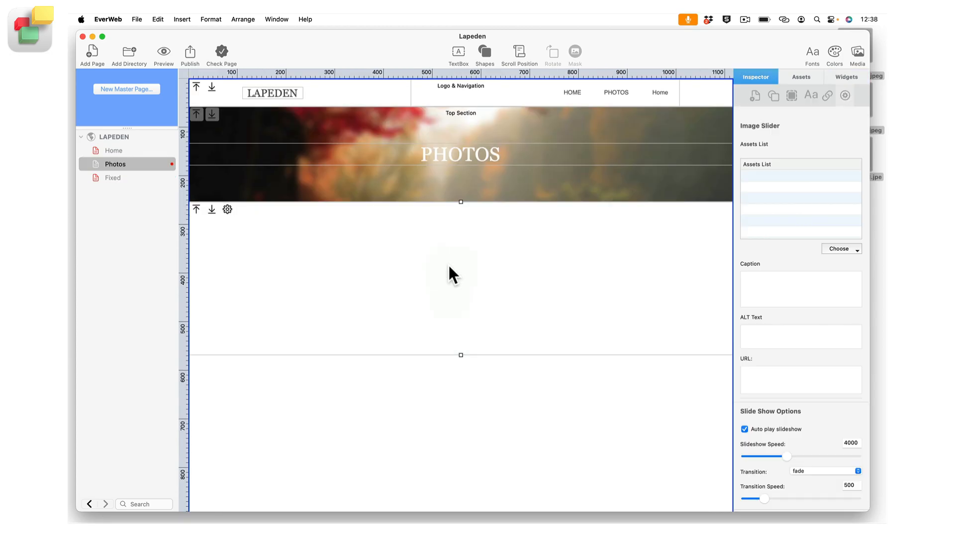
{"action": "left_click", "coordinate": [792, 96]}
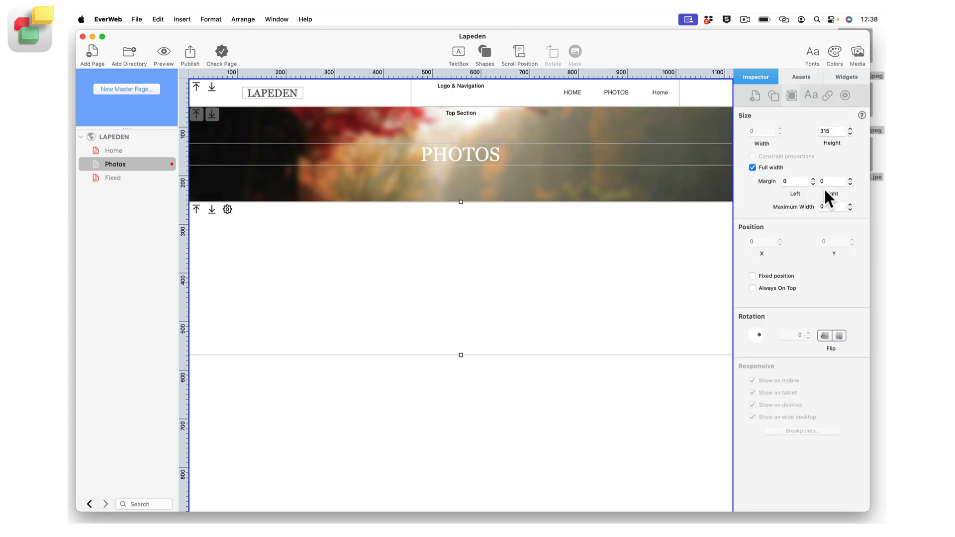
{"action": "left_click", "coordinate": [793, 180]}
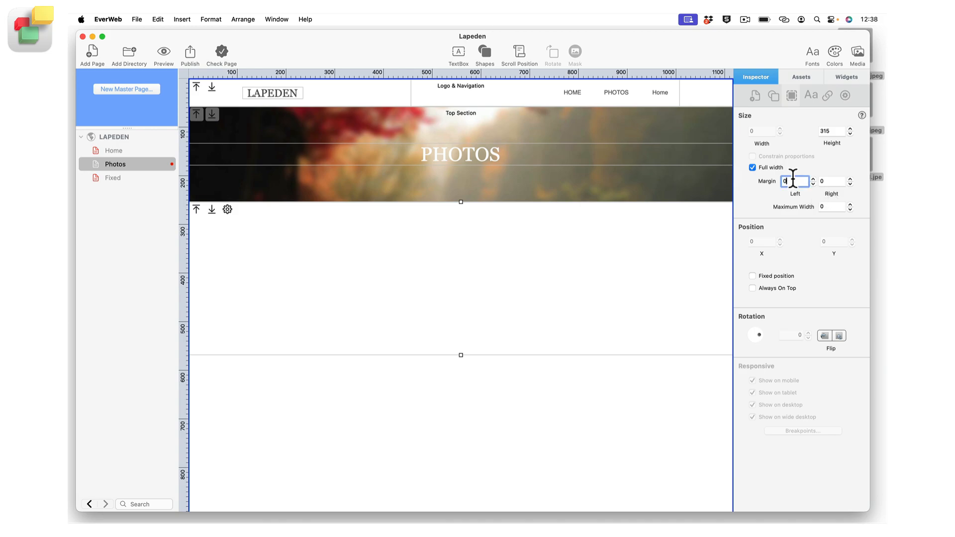
{"action": "type", "text": "30"}
{"action": "key", "text": "Return"}
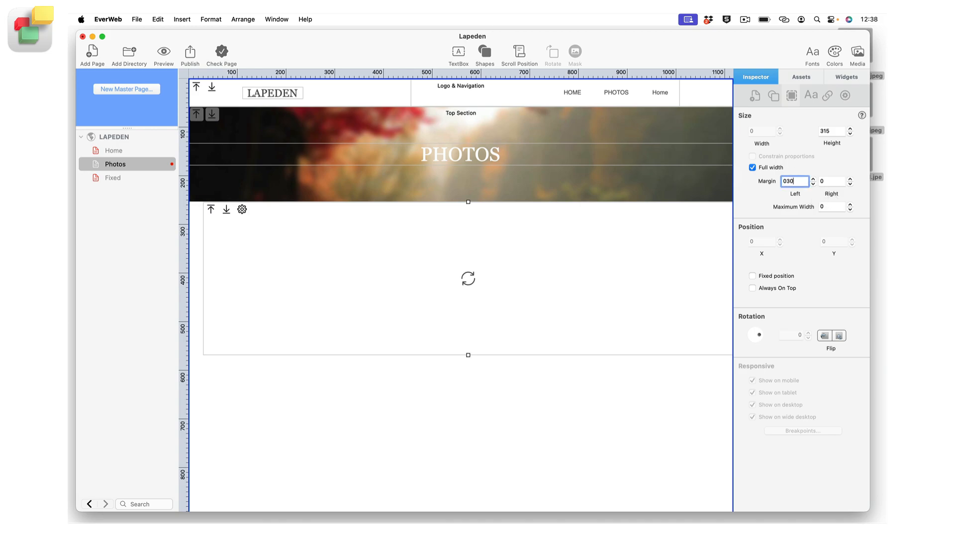
{"action": "left_click", "coordinate": [832, 181]}
{"action": "type", "text": "30"}
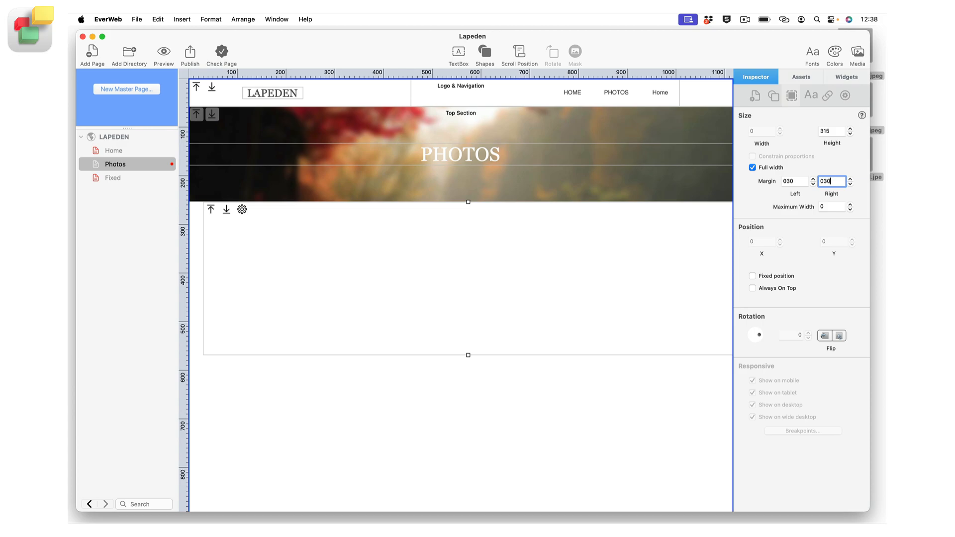
{"action": "key", "text": "Return"}
Set the full-width image slider's maximum width to 1000.
{"action": "left_click", "coordinate": [833, 206]}
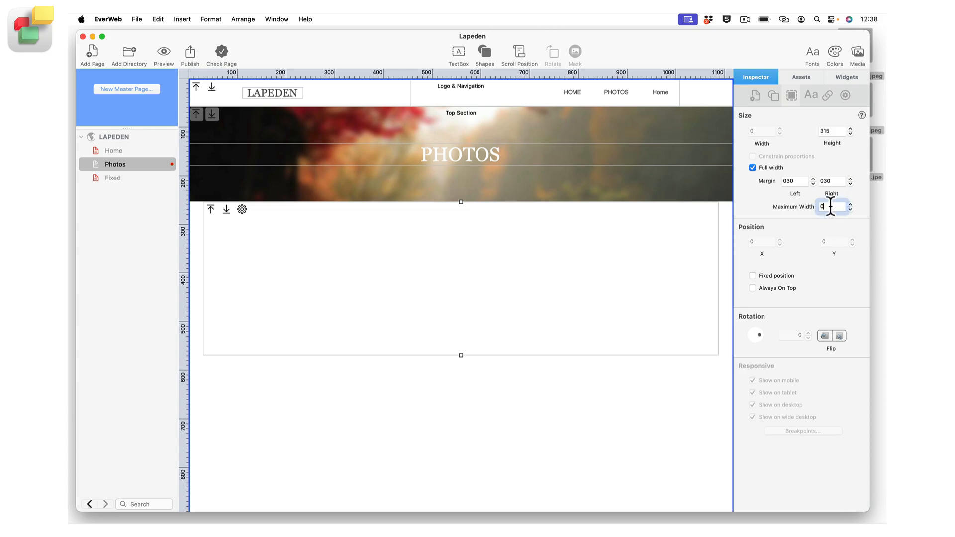
{"action": "key", "text": "BackSpace"}
{"action": "type", "text": "1000"}
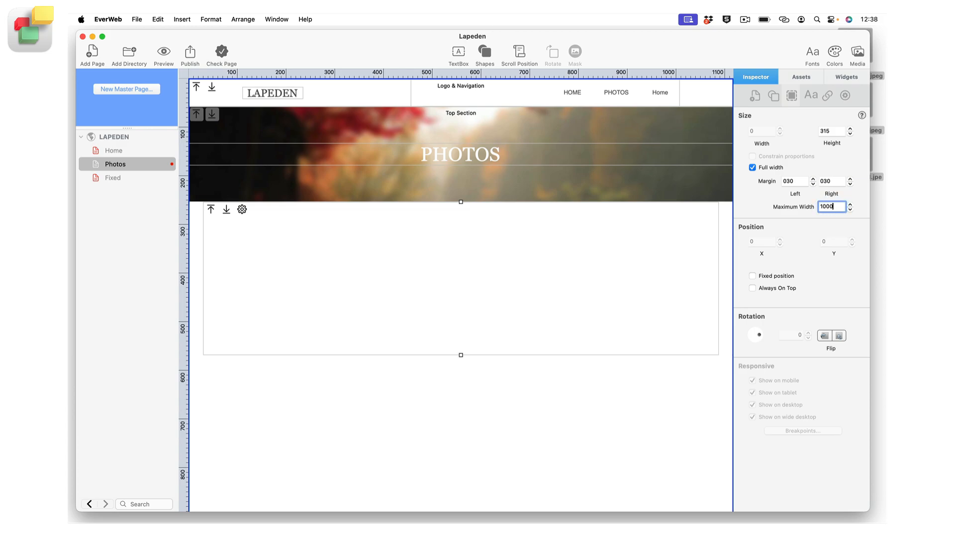
{"action": "key", "text": "Return"}
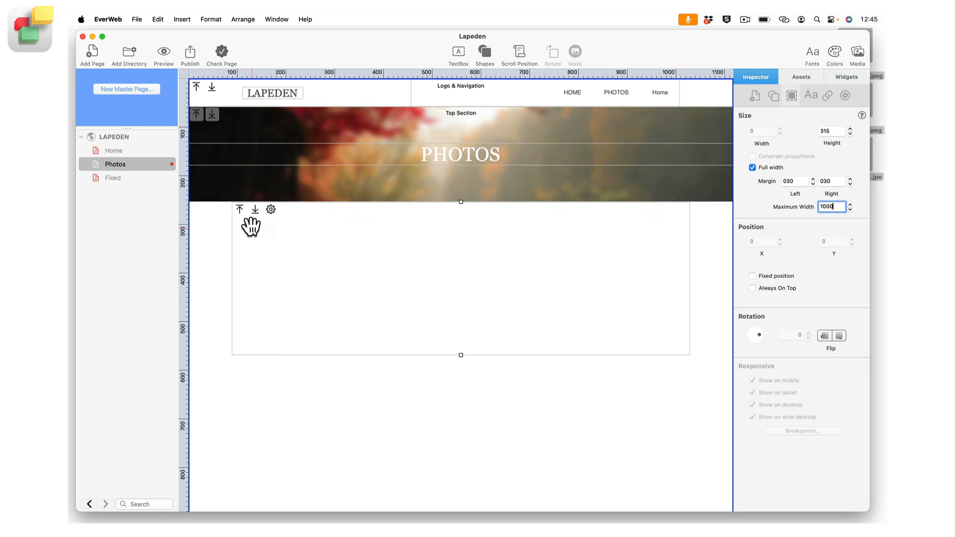
Move the empty image slider above the Top Section and back beneath it.
{"action": "left_click", "coordinate": [239, 209]}
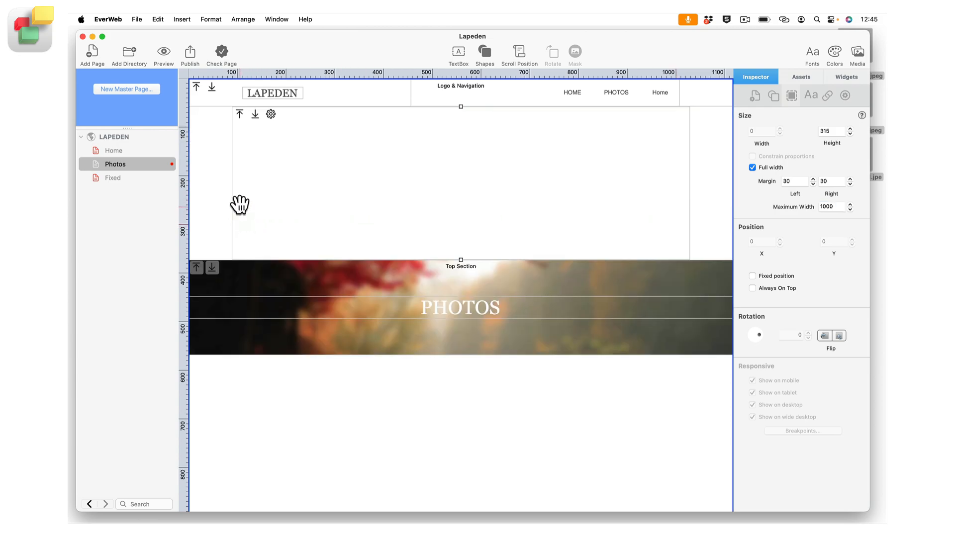
{"action": "left_click", "coordinate": [255, 113]}
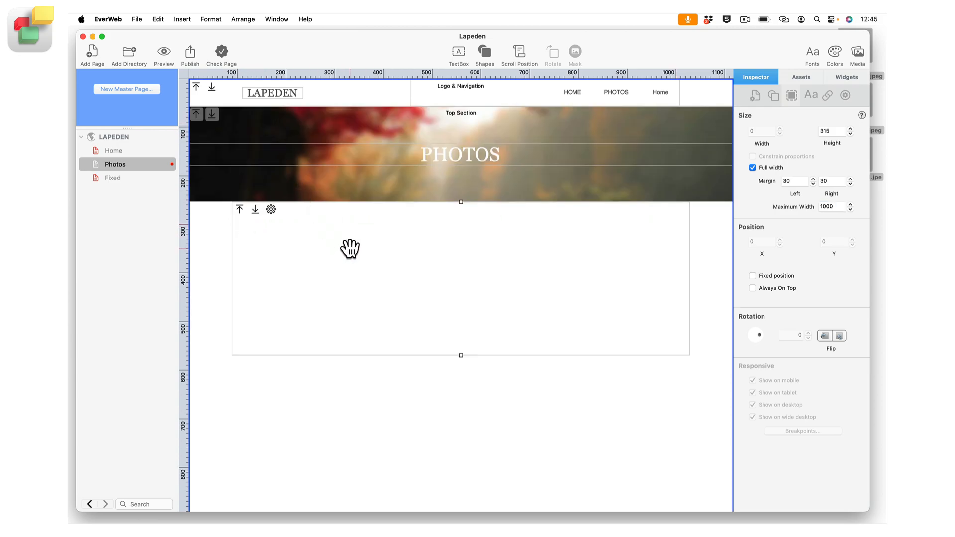
{"action": "mouse_move", "coordinate": [348, 251]}
{"action": "left_mouse_down"}
{"action": "mouse_move", "coordinate": [351, 142]}
{"action": "mouse_move", "coordinate": [348, 266]}
{"action": "mouse_move", "coordinate": [353, 261]}
{"action": "left_mouse_up"}
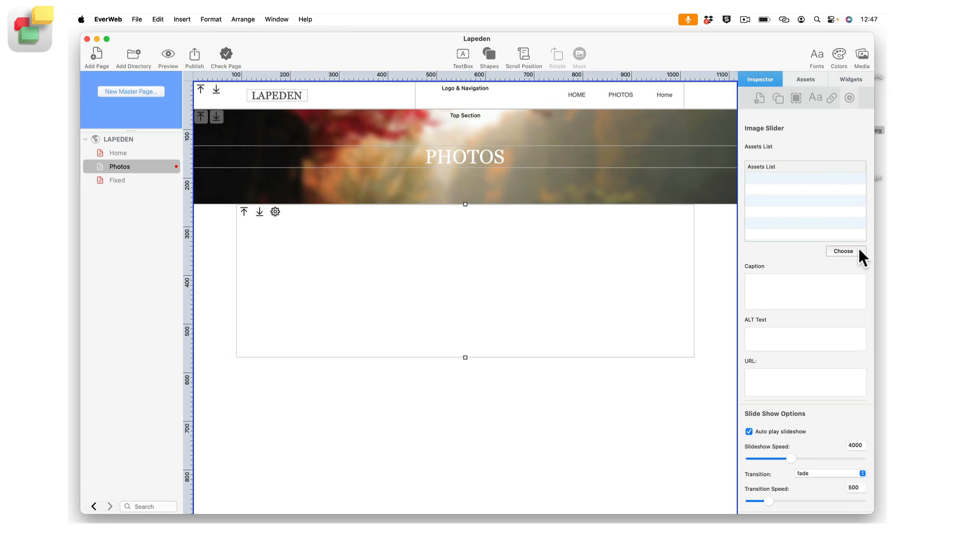
Add the project asset pexels-photo-1183021.jpeg to the slider, plus the desktop photos pexels-photo-1183021.jpeg, pexels-photo-1534560.jpeg and photo-589841.jpeg.
{"action": "left_click", "coordinate": [859, 248]}
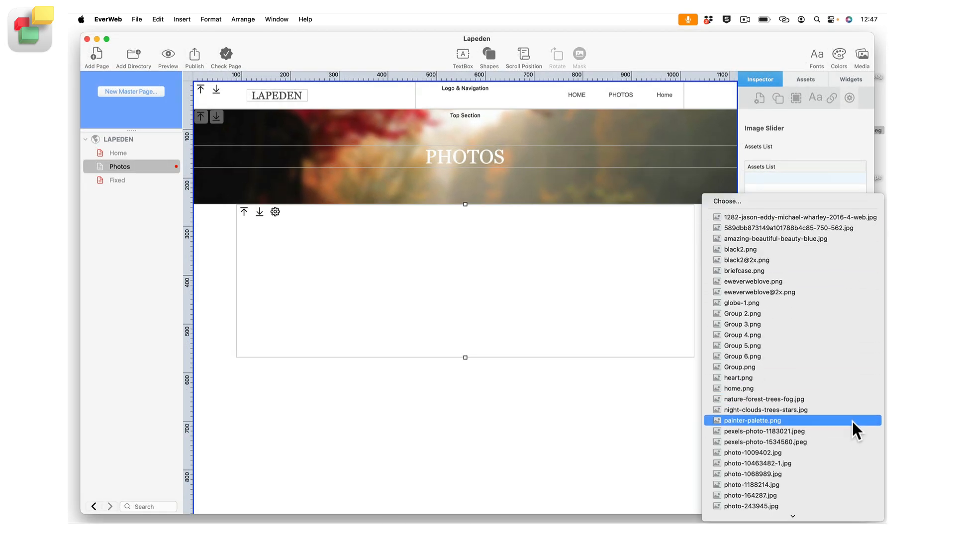
{"action": "left_click", "coordinate": [852, 430]}
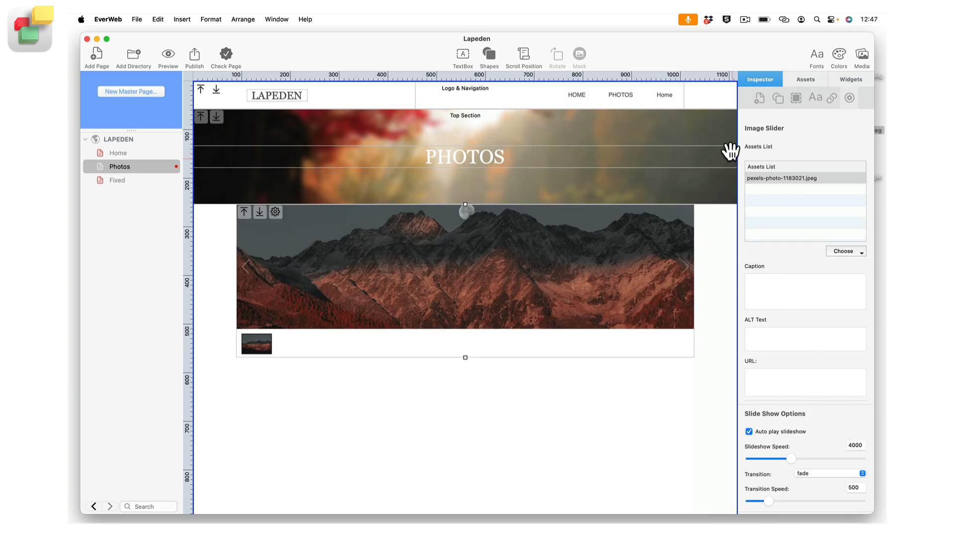
{"action": "left_click_drag", "start_coordinate": [714, 46], "coordinate": [631, 49]}
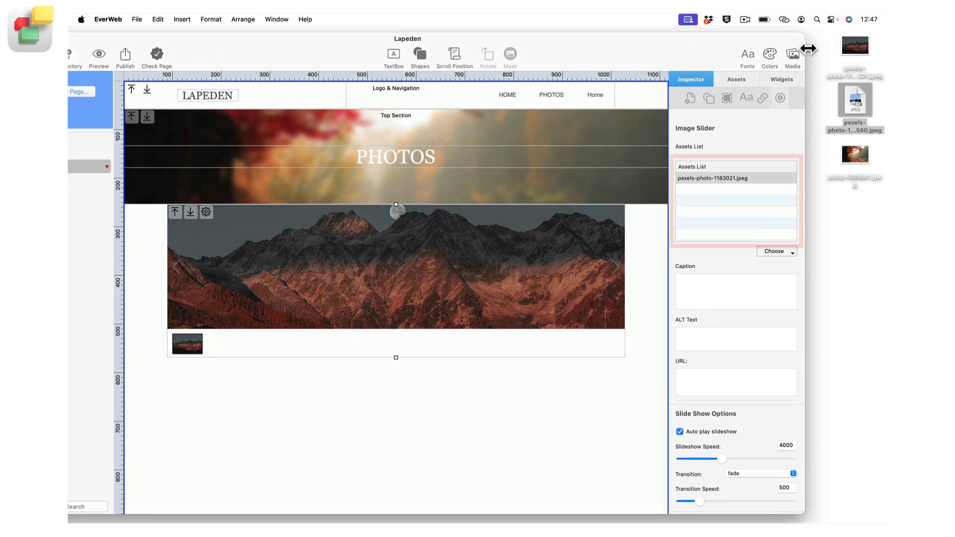
{"action": "mouse_move", "coordinate": [822, 38]}
{"action": "left_mouse_down"}
{"action": "mouse_move", "coordinate": [834, 95]}
{"action": "mouse_move", "coordinate": [854, 110]}
{"action": "mouse_move", "coordinate": [761, 183]}
{"action": "mouse_move", "coordinate": [756, 199]}
{"action": "left_mouse_up"}
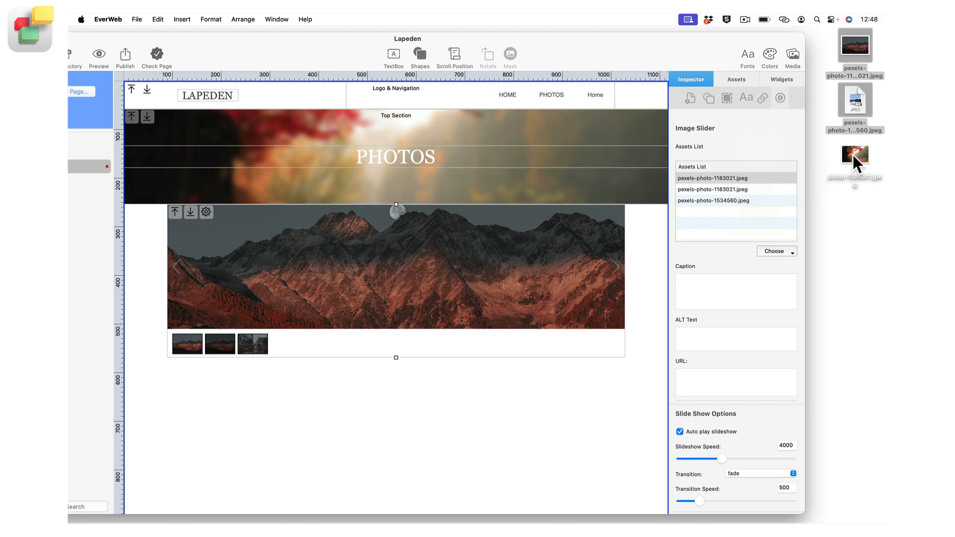
{"action": "left_click_drag", "start_coordinate": [853, 154], "coordinate": [564, 279]}
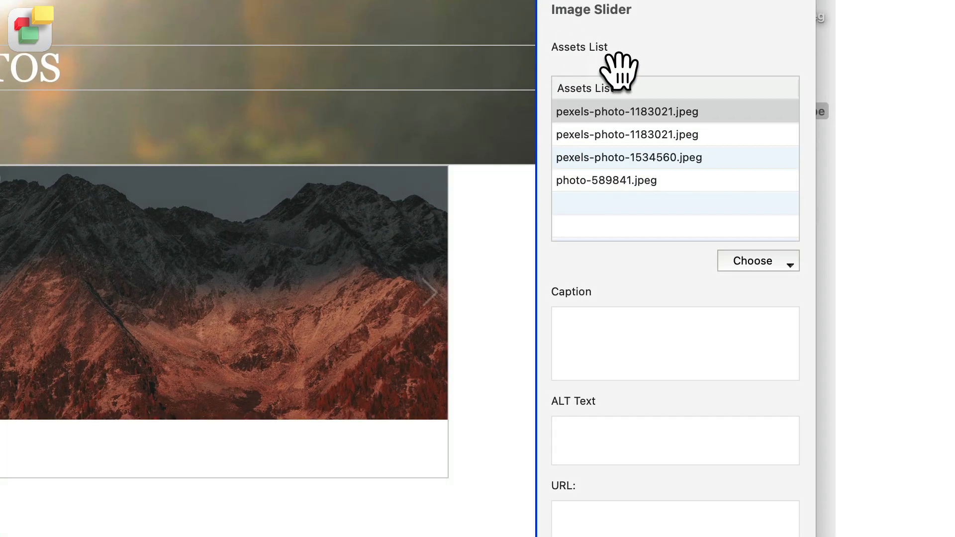
Reorder the slider's assets so pexels-photo-1534560.jpeg comes first, with one pexels-photo-1183021.jpeg second and the other last.
{"action": "left_click", "coordinate": [793, 186]}
{"action": "left_click_drag", "start_coordinate": [645, 125], "coordinate": [656, 186]}
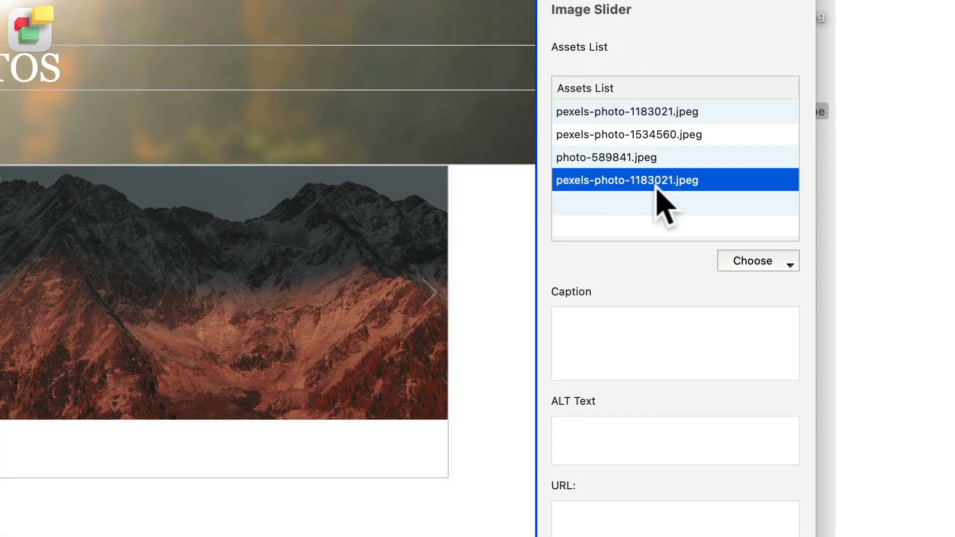
{"action": "left_click_drag", "start_coordinate": [674, 108], "coordinate": [679, 153]}
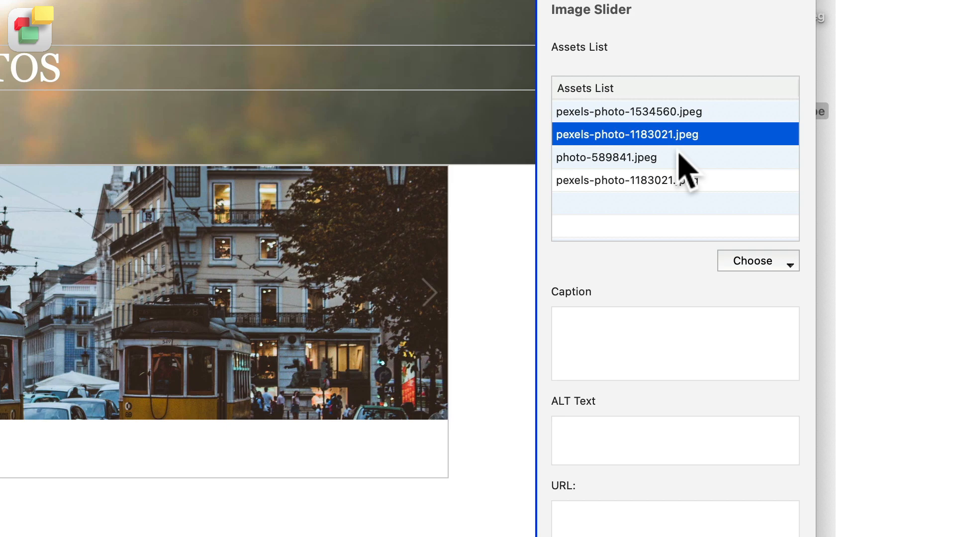
Remove photo-589841.jpeg from the slider's assets list.
{"action": "left_click", "coordinate": [676, 157]}
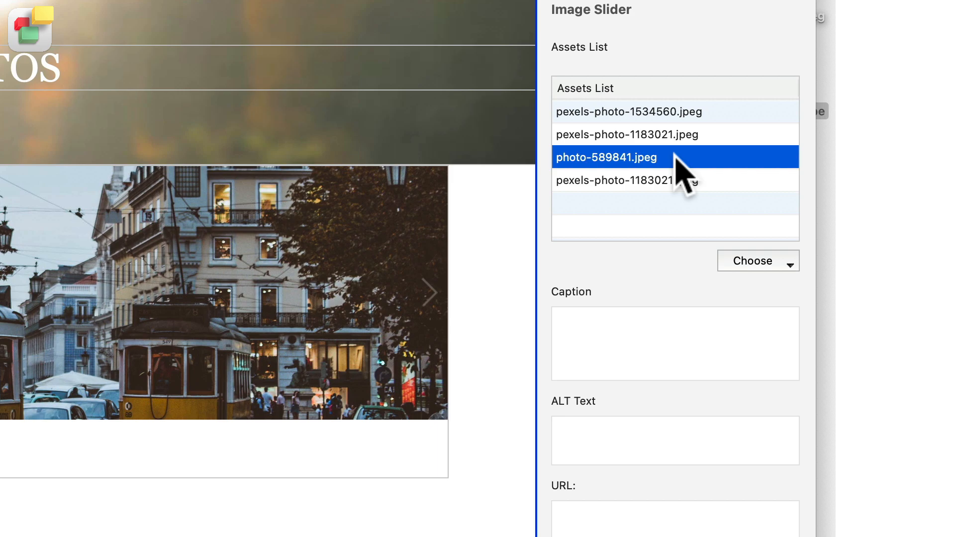
{"action": "key", "text": "Delete"}
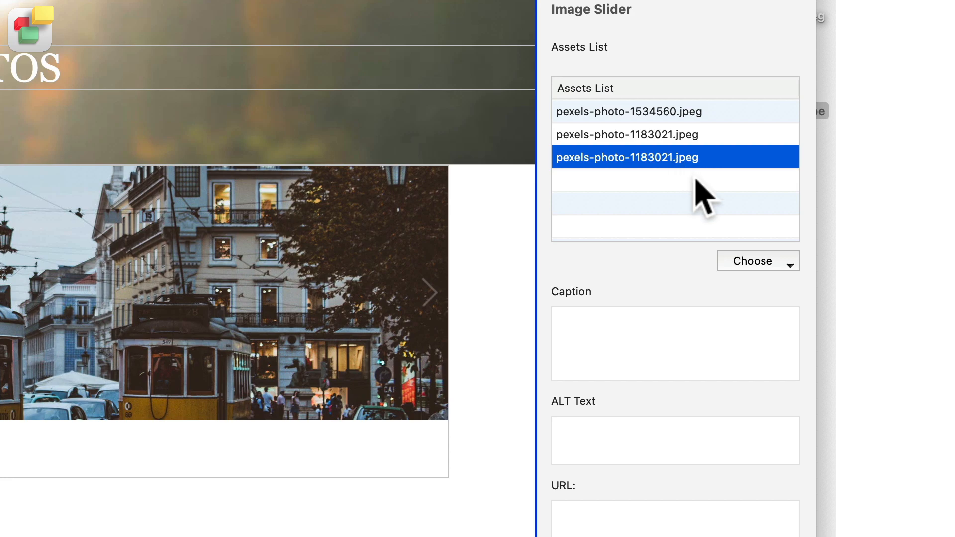
{"action": "left_click", "coordinate": [785, 264]}
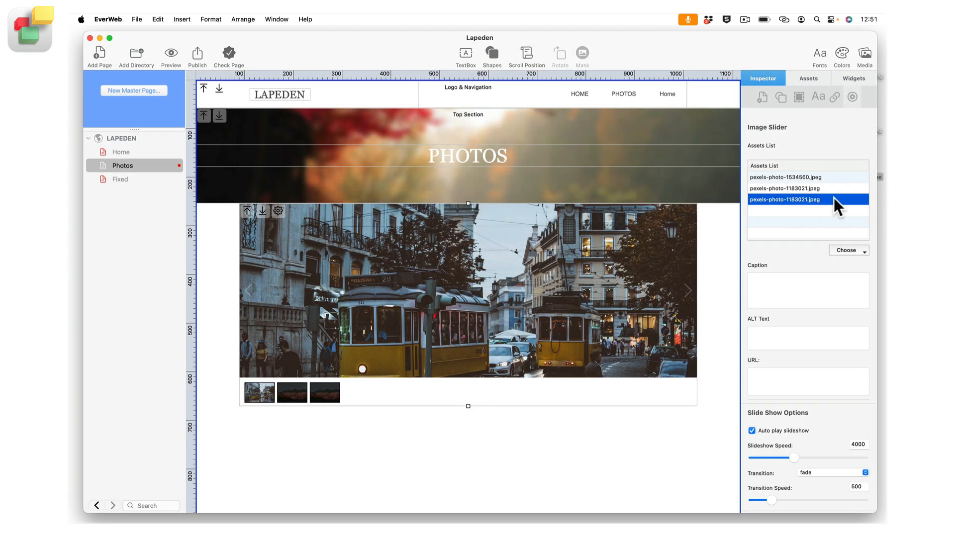
Give pexels-photo-1534560.jpeg the caption "Trams in the City" and the ALT text "Trams in the city".
{"action": "left_click", "coordinate": [837, 178]}
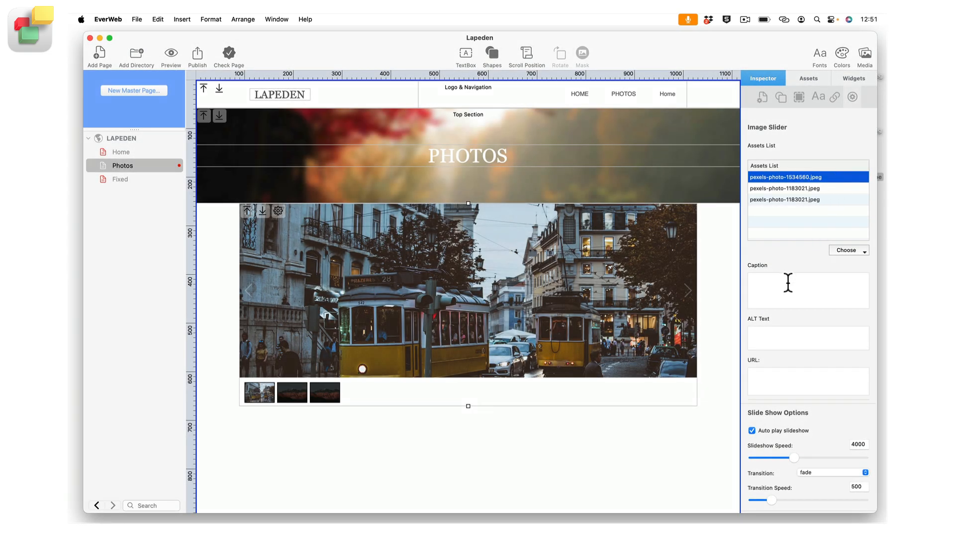
{"action": "left_click", "coordinate": [788, 282]}
{"action": "type", "text": "Trams"}
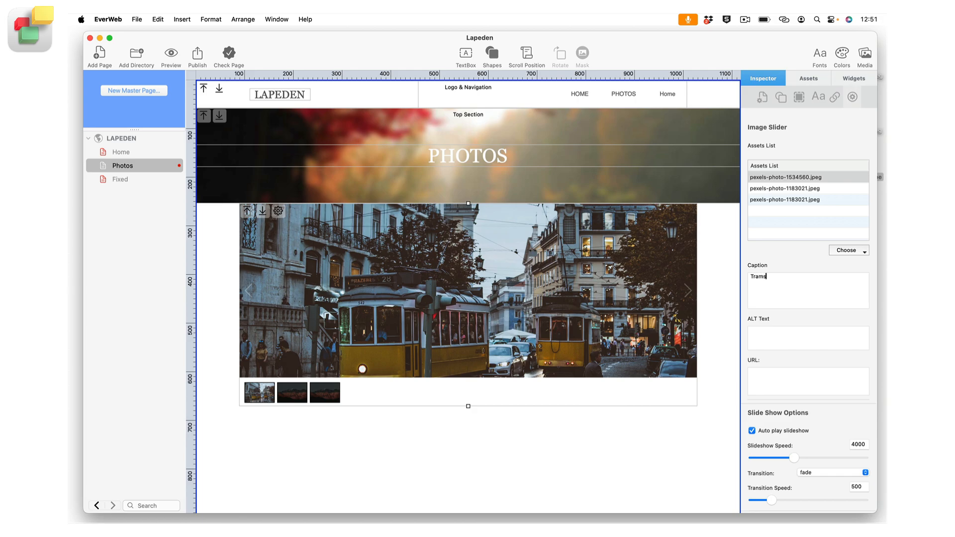
{"action": "type", "text": " in the City"}
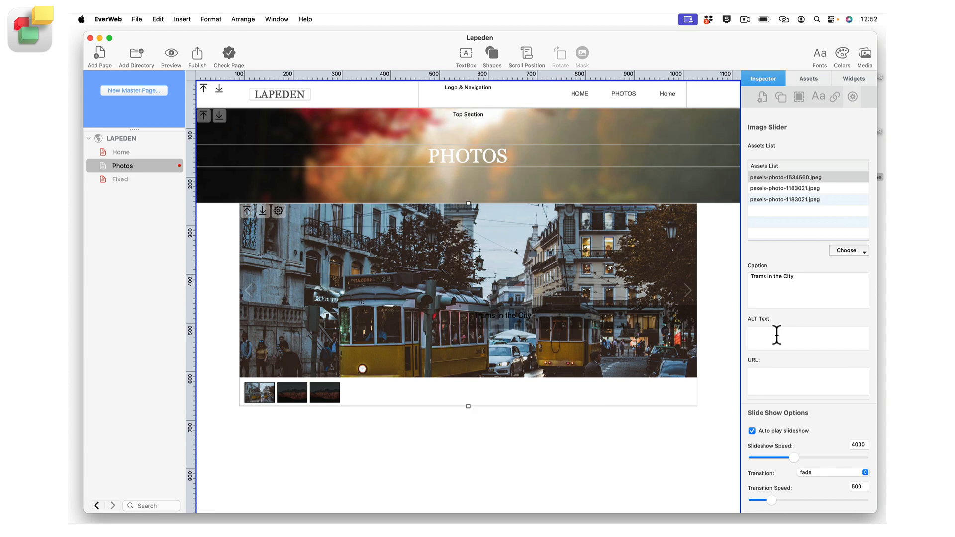
{"action": "left_click", "coordinate": [777, 334]}
{"action": "type", "text": "Trams in the"}
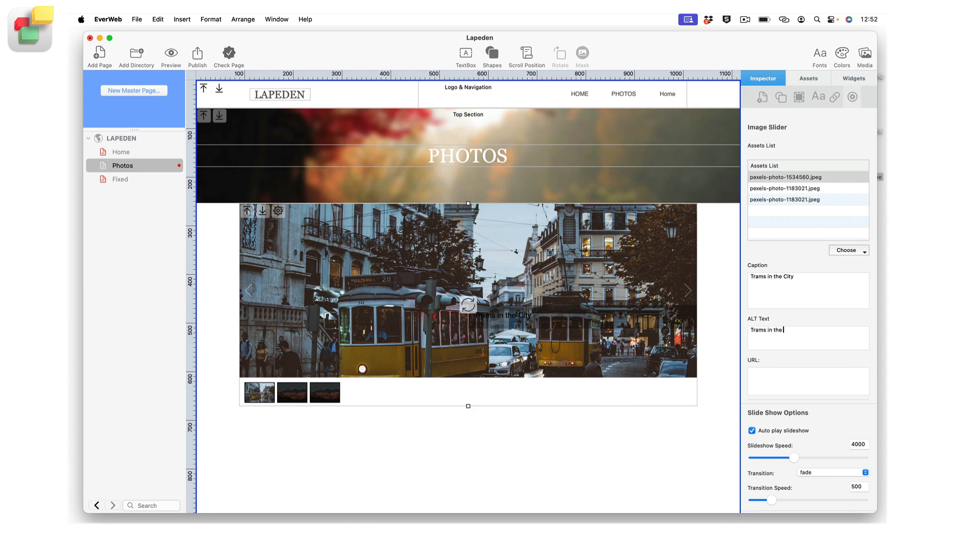
{"action": "type", "text": " city"}
{"action": "left_click", "coordinate": [775, 373]}
{"action": "type", "text": "Https://everwebap"}
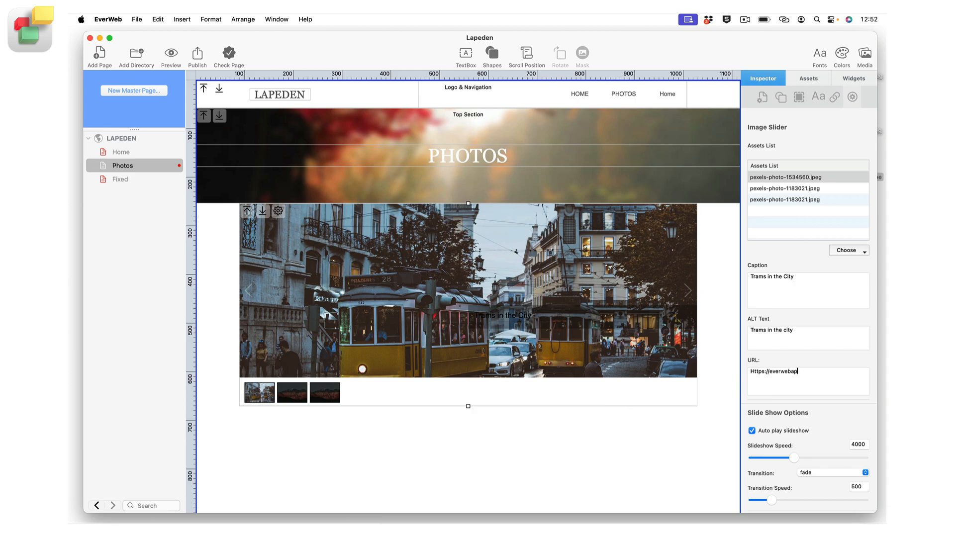
{"action": "type", "text": "p.com"}
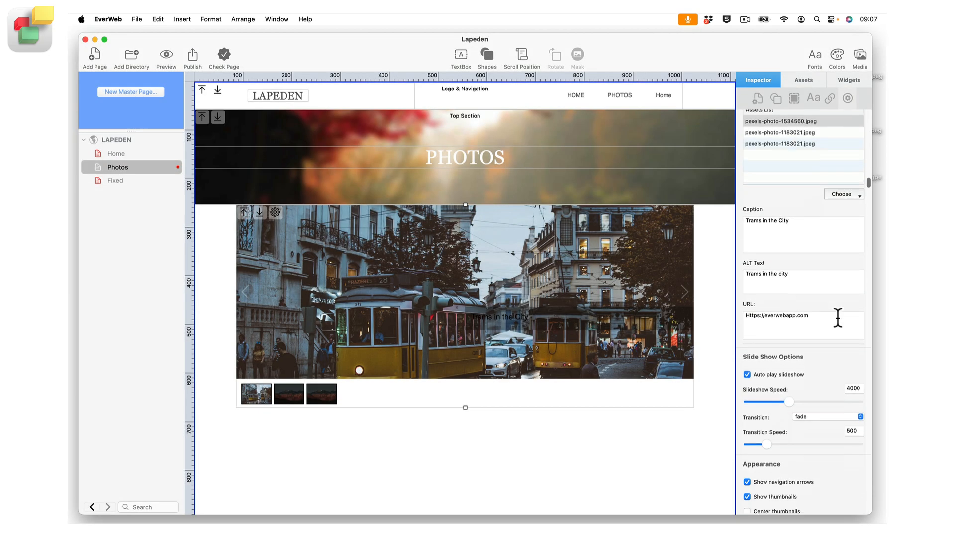
Switch the slider's auto play slideshow option off and back on.
{"action": "scroll", "coordinate": [839, 321], "scroll_direction": "down", "scroll_amount": 2}
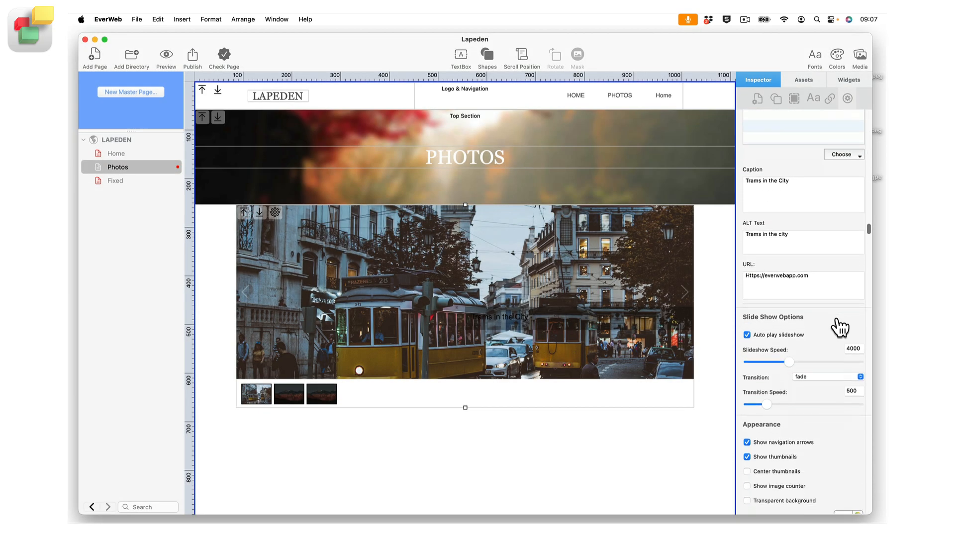
{"action": "scroll", "coordinate": [840, 326], "scroll_direction": "down", "scroll_amount": 5}
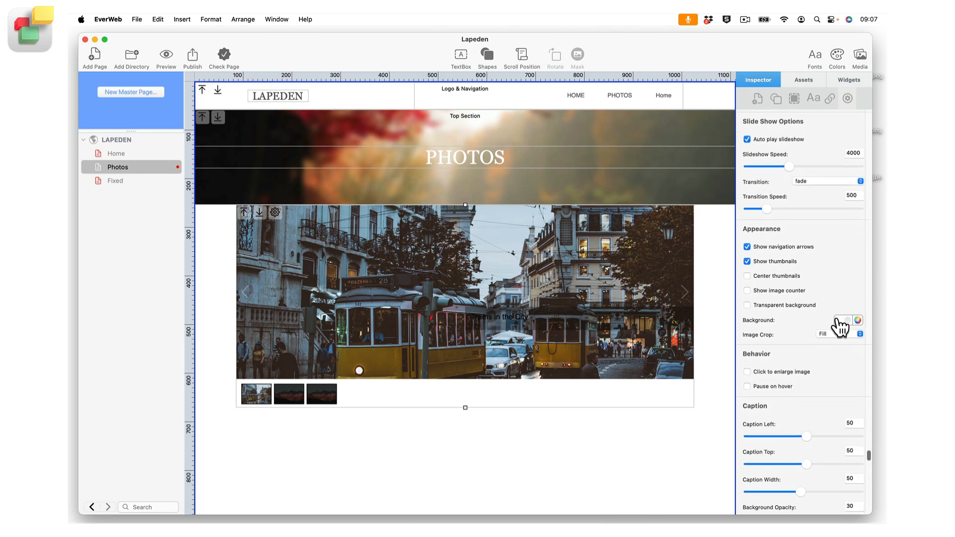
{"action": "left_click", "coordinate": [746, 142]}
{"action": "left_click", "coordinate": [747, 142]}
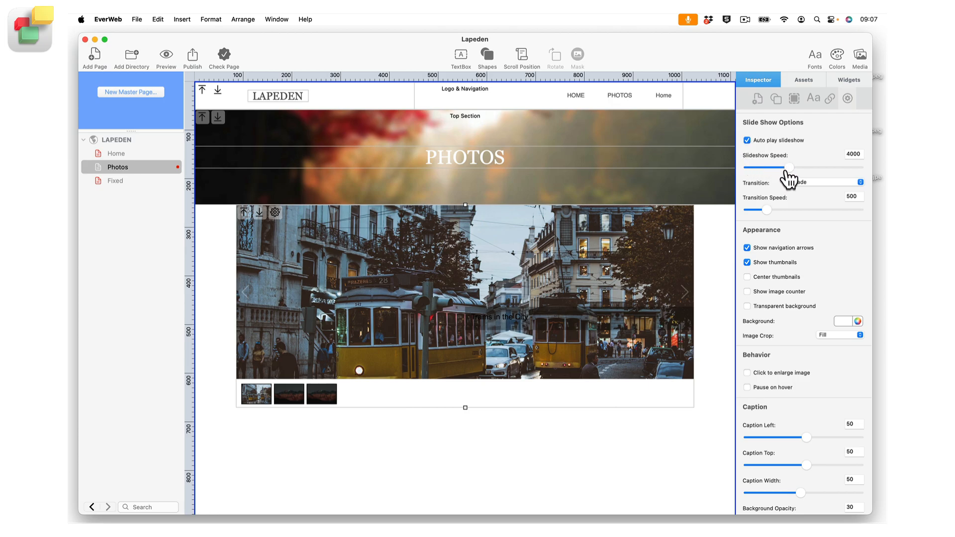
Adjust the slideshow speed with its slider and reset the value to 4000.
{"action": "mouse_move", "coordinate": [790, 168]}
{"action": "left_mouse_down"}
{"action": "mouse_move", "coordinate": [800, 167]}
{"action": "mouse_move", "coordinate": [790, 168]}
{"action": "left_mouse_up"}
{"action": "left_click", "coordinate": [857, 153]}
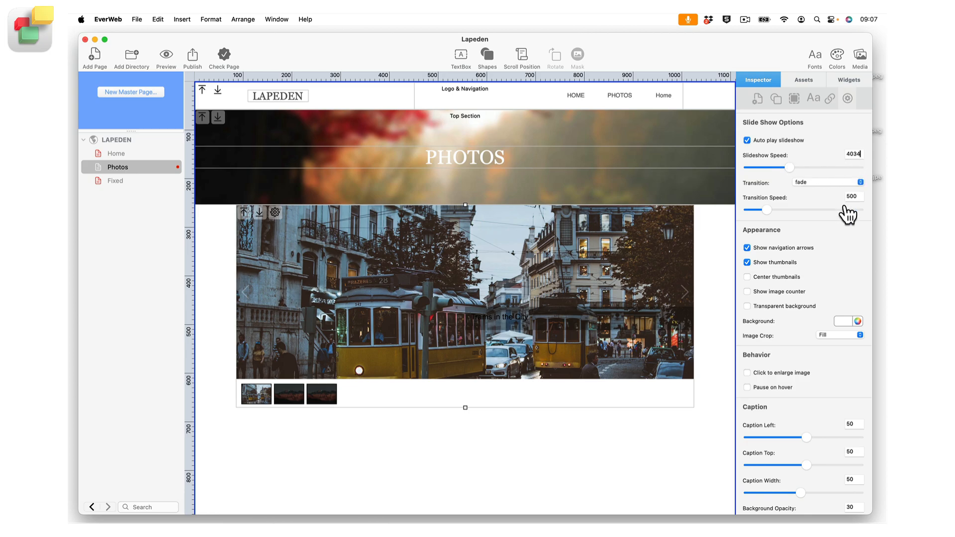
{"action": "key", "text": "BackSpace"}
{"action": "key", "text": "BackSpace"}
{"action": "type", "text": "00"}
{"action": "key", "text": "Return"}
Toggle the navigation arrows, thumbnails and centered thumbnails display options and restore their original settings.
{"action": "left_click", "coordinate": [860, 183]}
{"action": "left_click", "coordinate": [746, 247]}
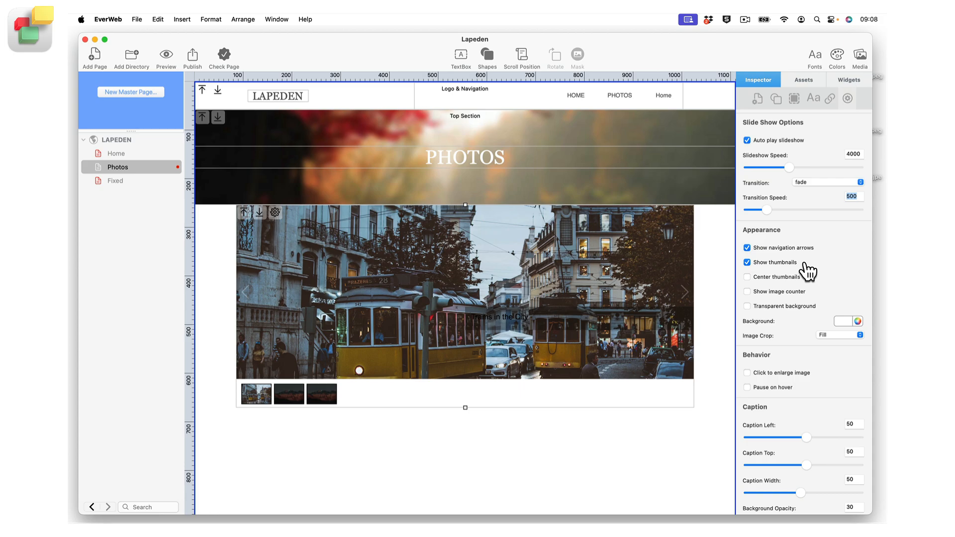
{"action": "left_click", "coordinate": [747, 264]}
{"action": "left_click", "coordinate": [747, 263]}
{"action": "left_click", "coordinate": [749, 277]}
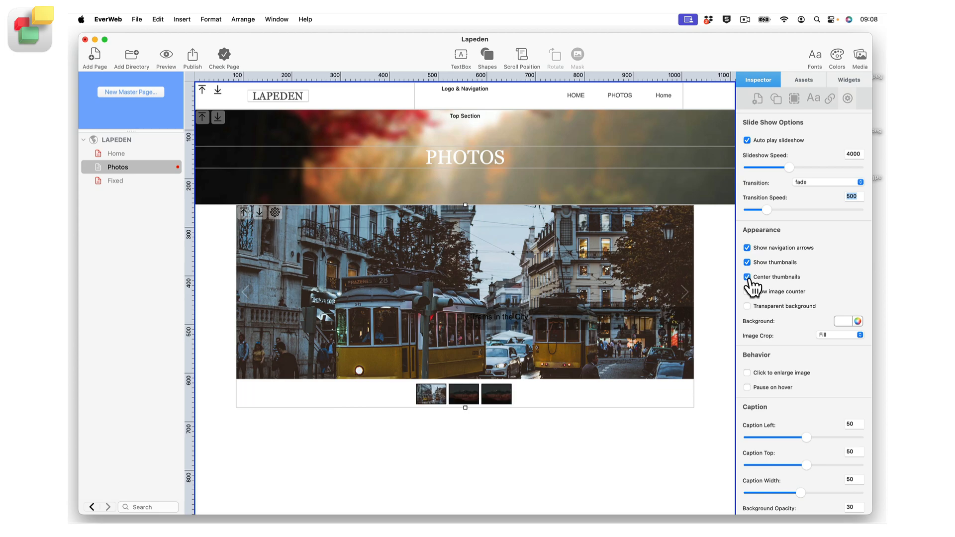
{"action": "left_click", "coordinate": [748, 277]}
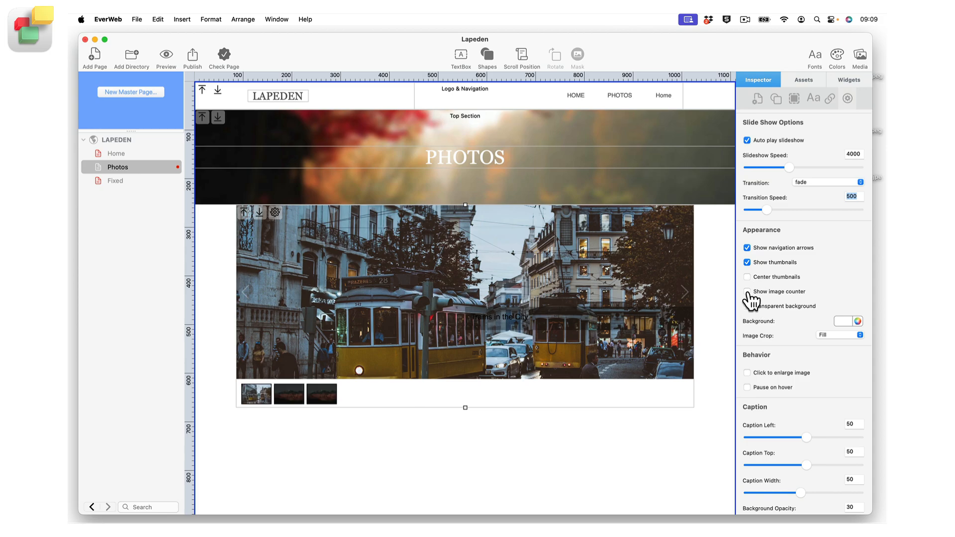
Switch the slider's image counter, click to enlarge image and transparent background options on and back off.
{"action": "left_click", "coordinate": [748, 292]}
{"action": "left_click", "coordinate": [747, 373]}
{"action": "left_click", "coordinate": [749, 375]}
{"action": "left_click", "coordinate": [748, 292]}
{"action": "left_click", "coordinate": [747, 307]}
{"action": "left_click", "coordinate": [748, 307]}
Change the image slider's background to an off-white color using the pencil color palette.
{"action": "left_click", "coordinate": [855, 321]}
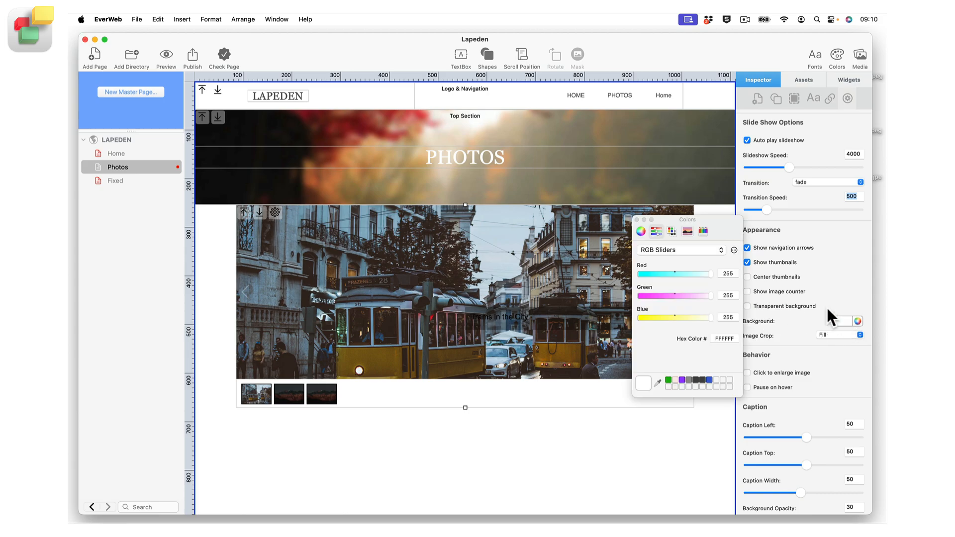
{"action": "left_click", "coordinate": [701, 230]}
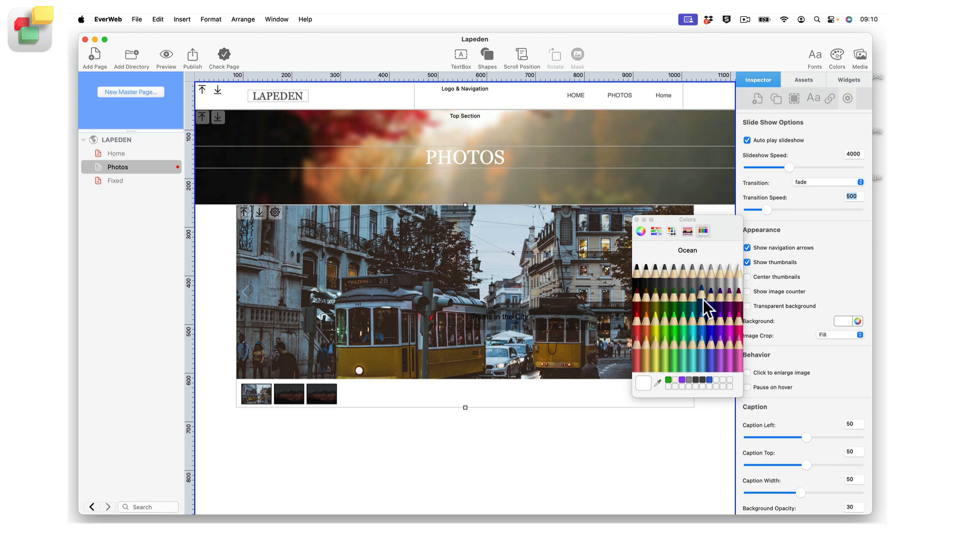
{"action": "left_click", "coordinate": [702, 323]}
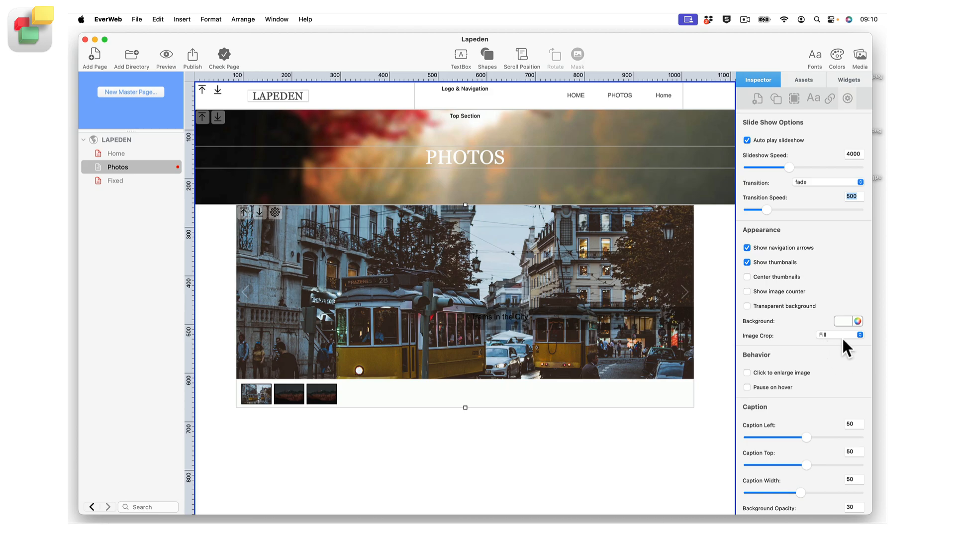
Set the slider's image crop to Fit.
{"action": "left_click", "coordinate": [851, 336]}
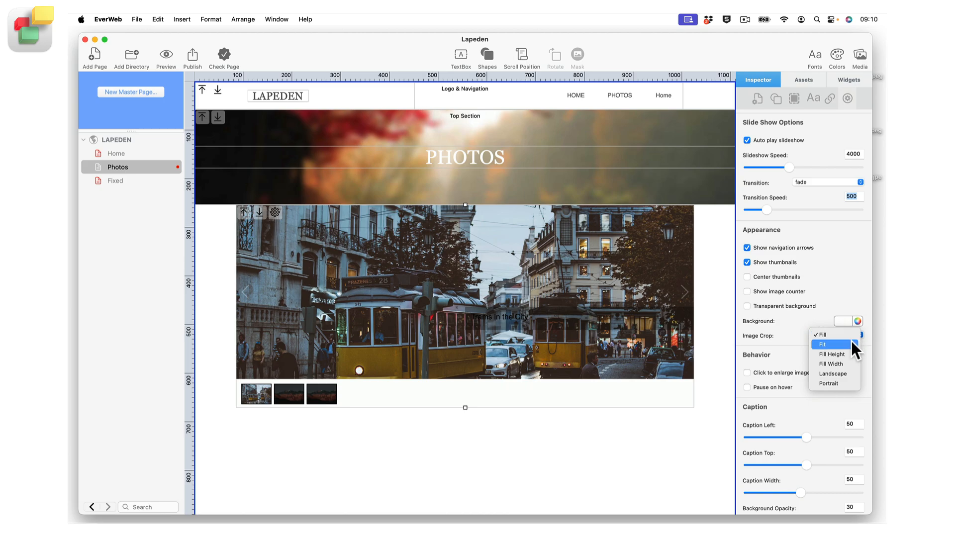
{"action": "left_click", "coordinate": [851, 344]}
{"action": "left_click", "coordinate": [859, 333]}
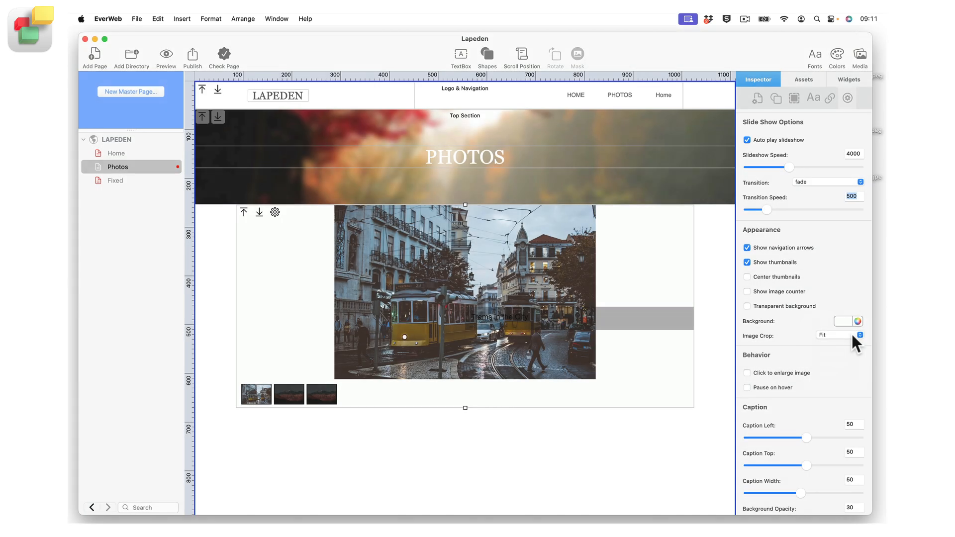
{"action": "scroll", "coordinate": [852, 334], "scroll_direction": "down", "scroll_amount": 3}
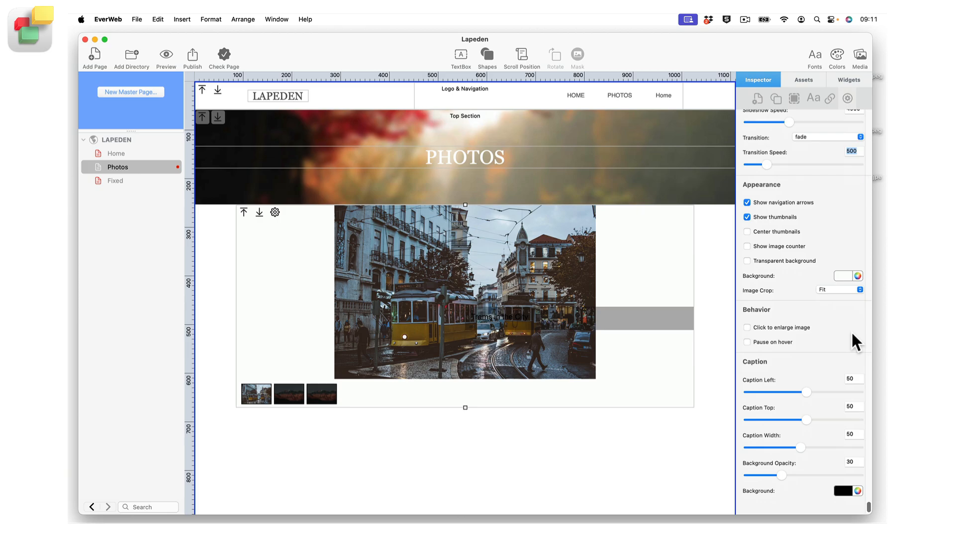